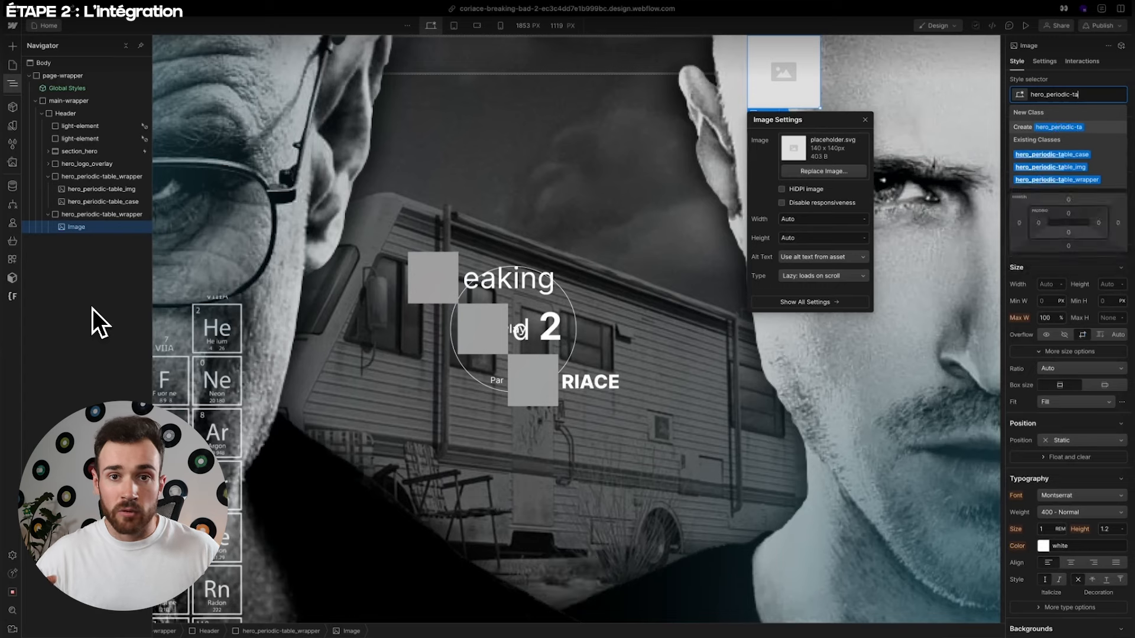
Assign the class hero_periodic-table_img to the new image inside the second hero_periodic-table_wrapper
key(BackSpace)
key(BackSpace)
key(BackSpace)
key(BackSpace)
key(BackSpace)
key(BackSpace)
key(BackSpace)
click(98, 189)
double_click(1047, 95)
click(98, 228)
key(super+Return)
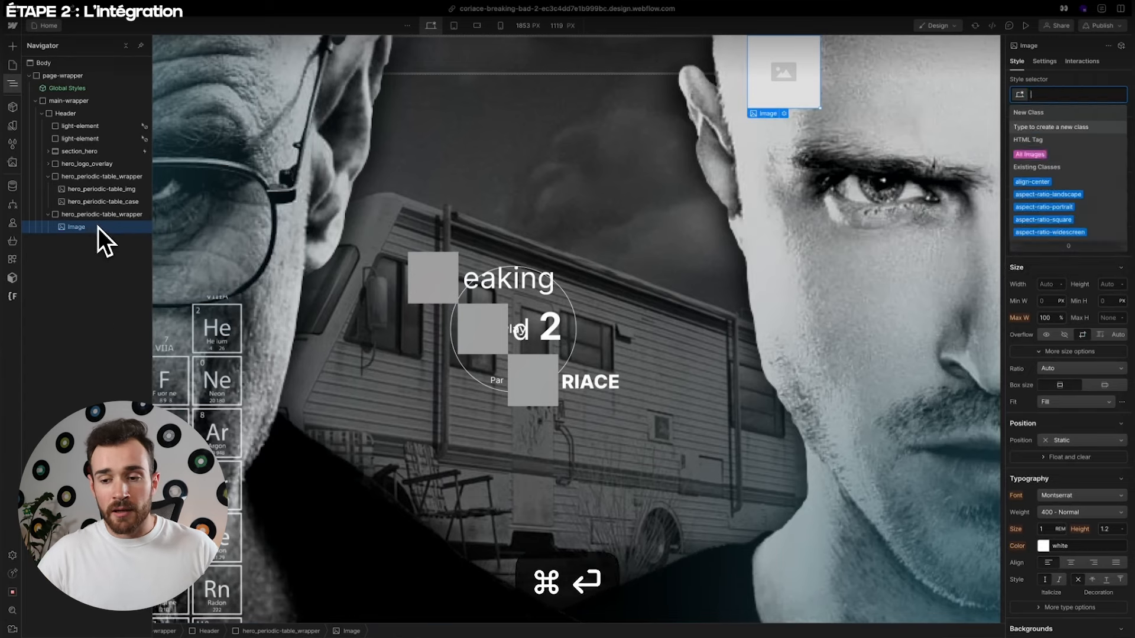
text(hero_periodic-table_img)
key(Return)
Add the combo class is-ba to the second hero_periodic-table_wrapper
text(is-ba)
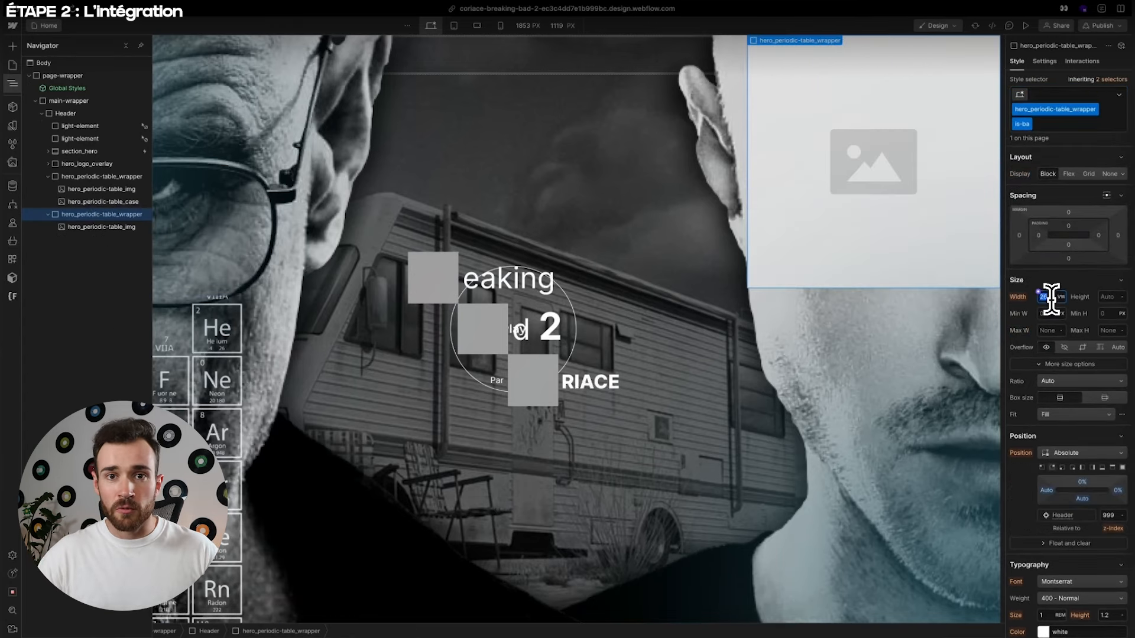
double_click(798, 89)
click(127, 122)
key(super+z)
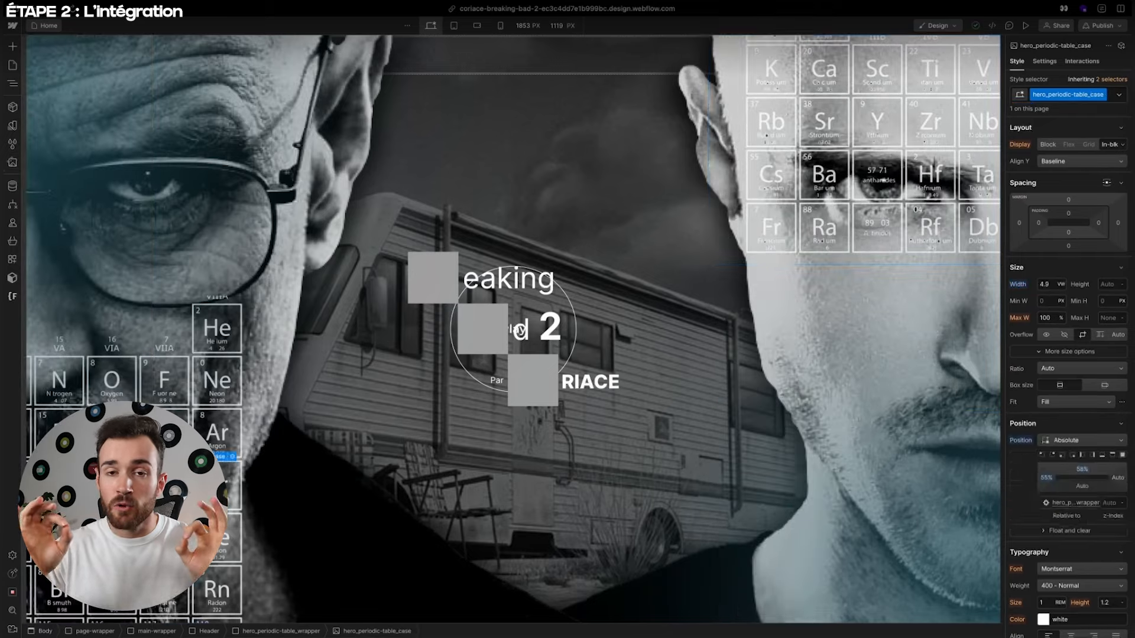
Paste the hero_periodic-table_case image into the second table, give it the combo class is-ba and adjust its position
key(super+v)
click(1112, 101)
text(is-ba)
key(super+Return)
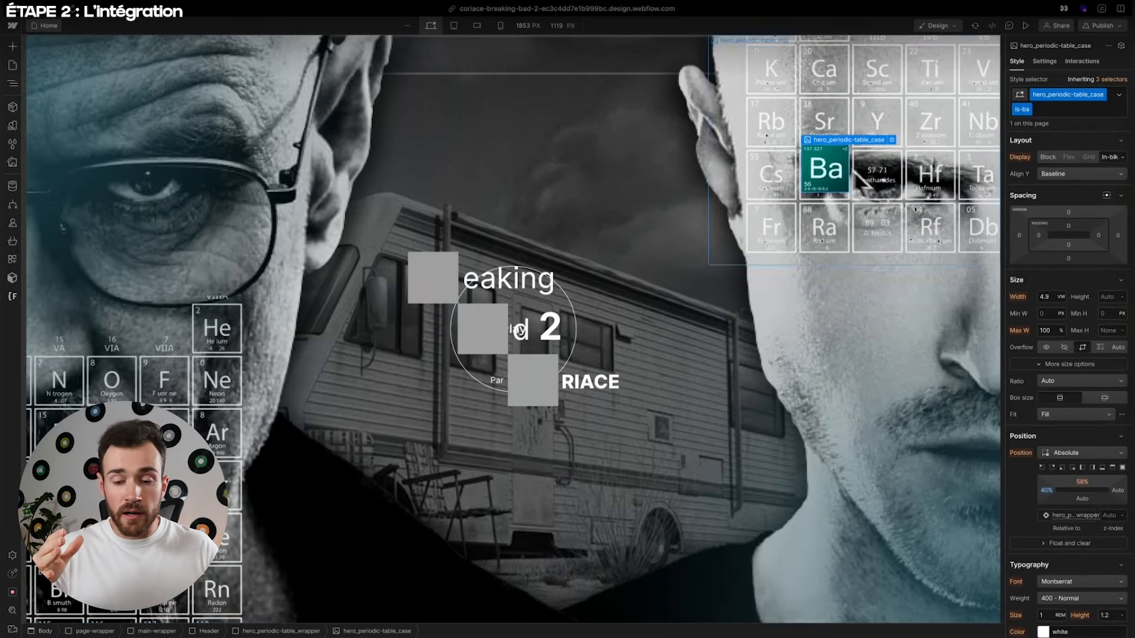
drag(1083, 482, 1090, 494)
key(z)
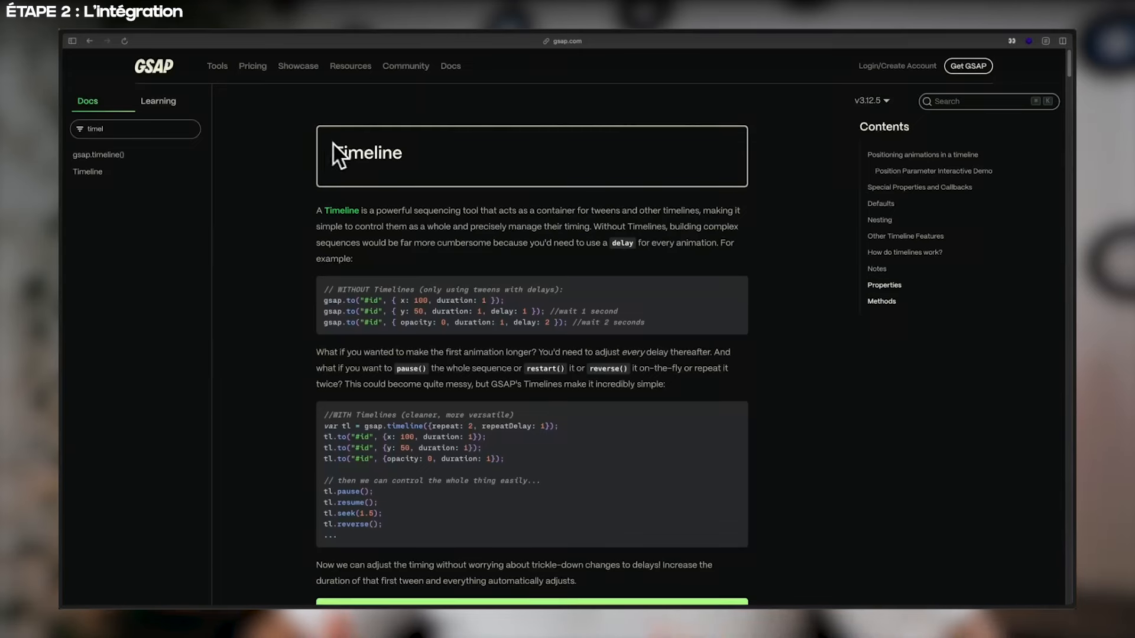
Switch to the GSAP documentation and read the Timeline page, from the code examples to positioning animations and the position parameter demo
double_click(332, 144)
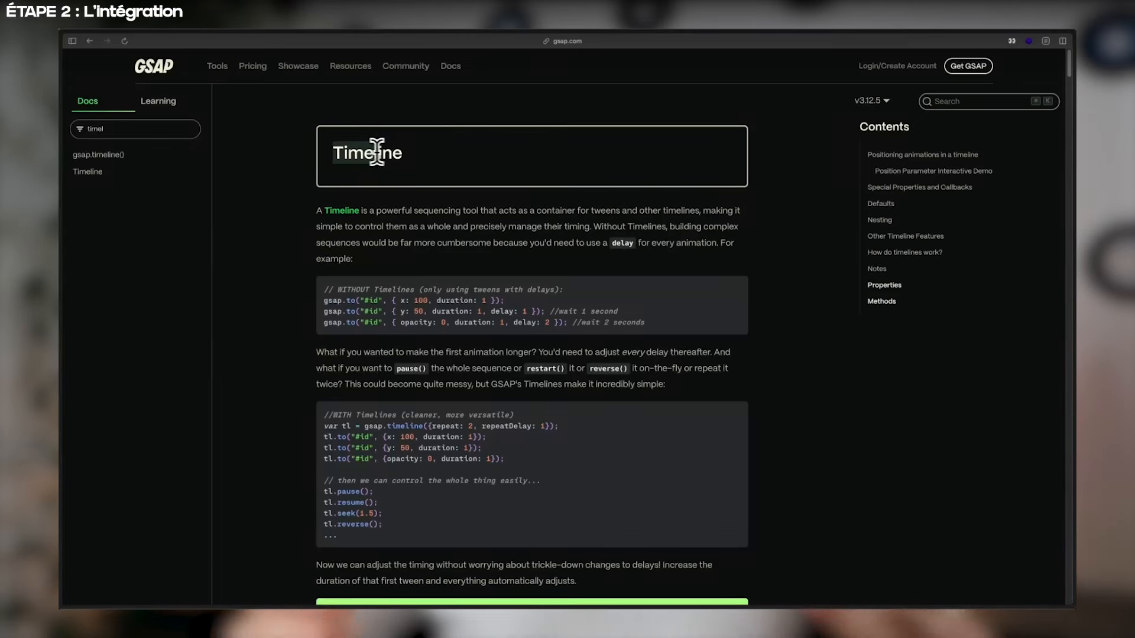
scroll(343, 298, down, 3)
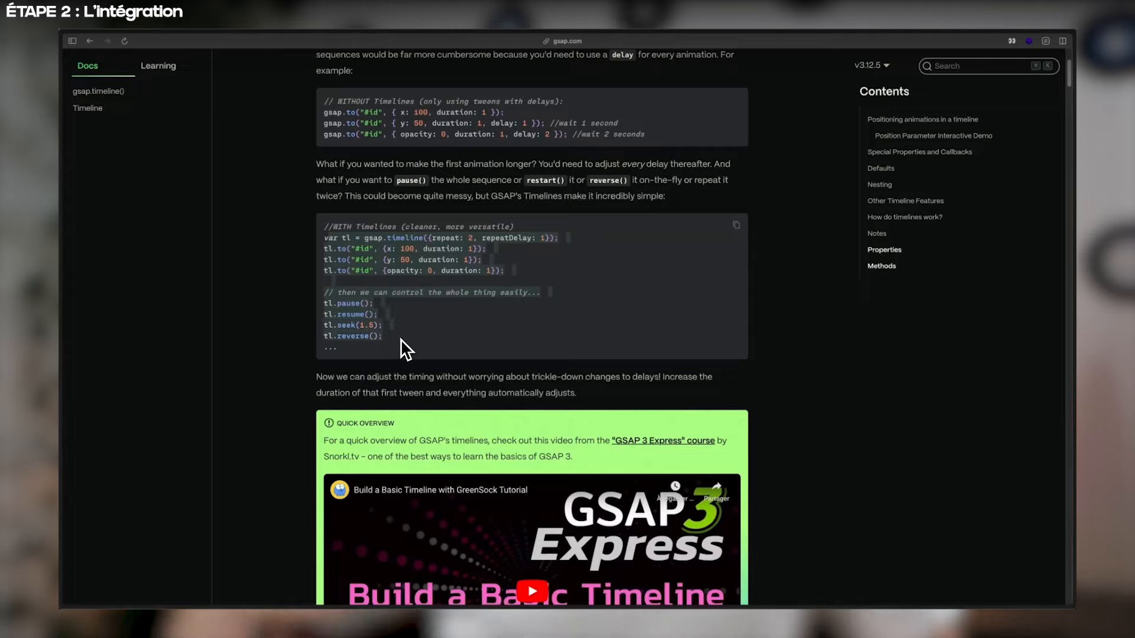
scroll(274, 342, down, 8)
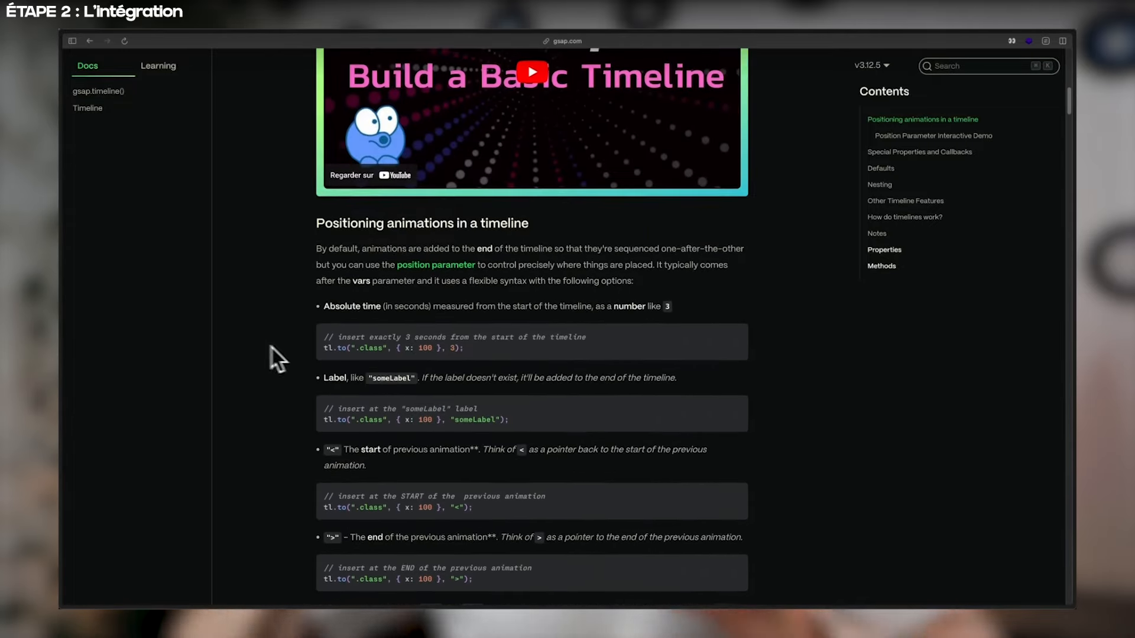
scroll(320, 355, down, 15)
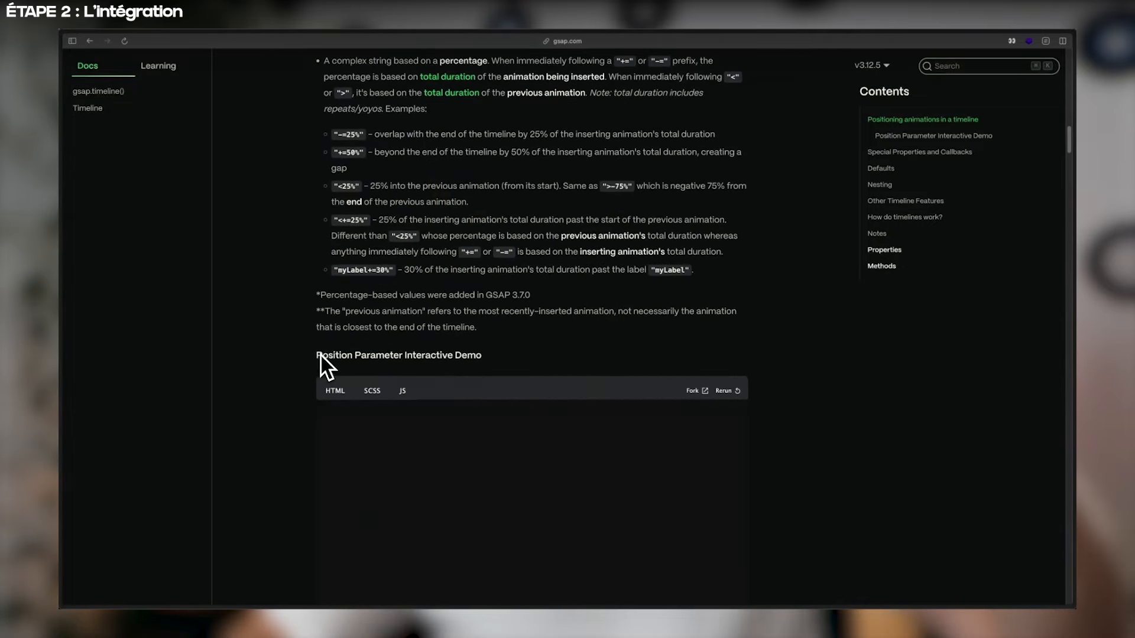
scroll(319, 352, down, 5)
scroll(299, 347, up, 3)
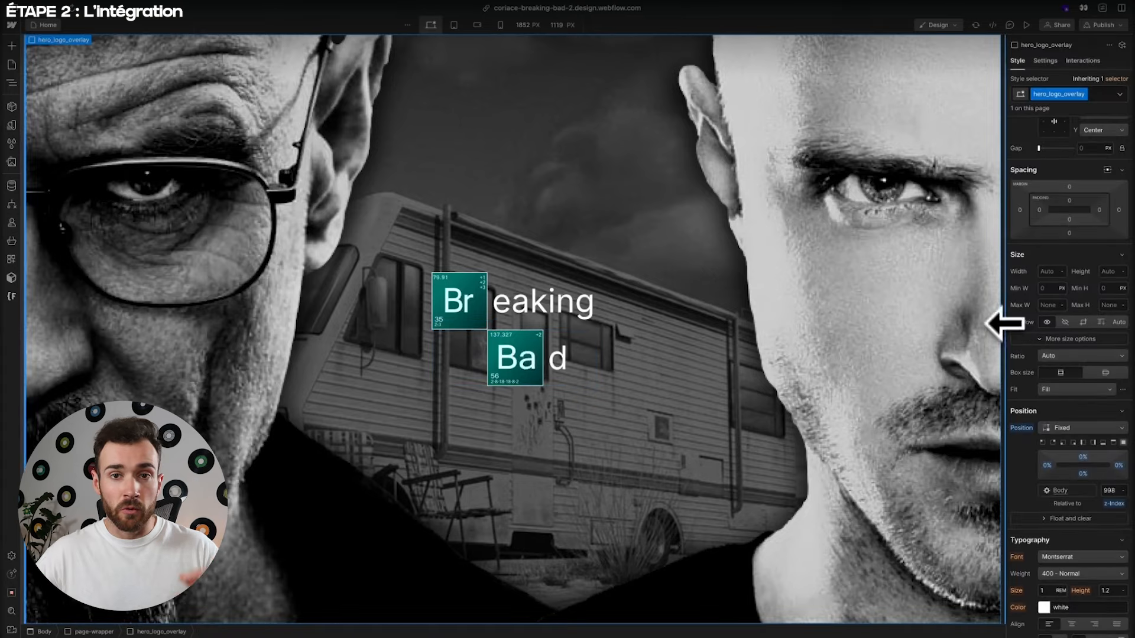
Switch to Webflow, paste the copied element into the hero logo overlay and open its class selector
mouse_move(1005, 323)
mouse_down()
mouse_move(857, 331)
mouse_move(1004, 332)
mouse_up()
click(478, 356)
key(super+v)
click(1081, 94)
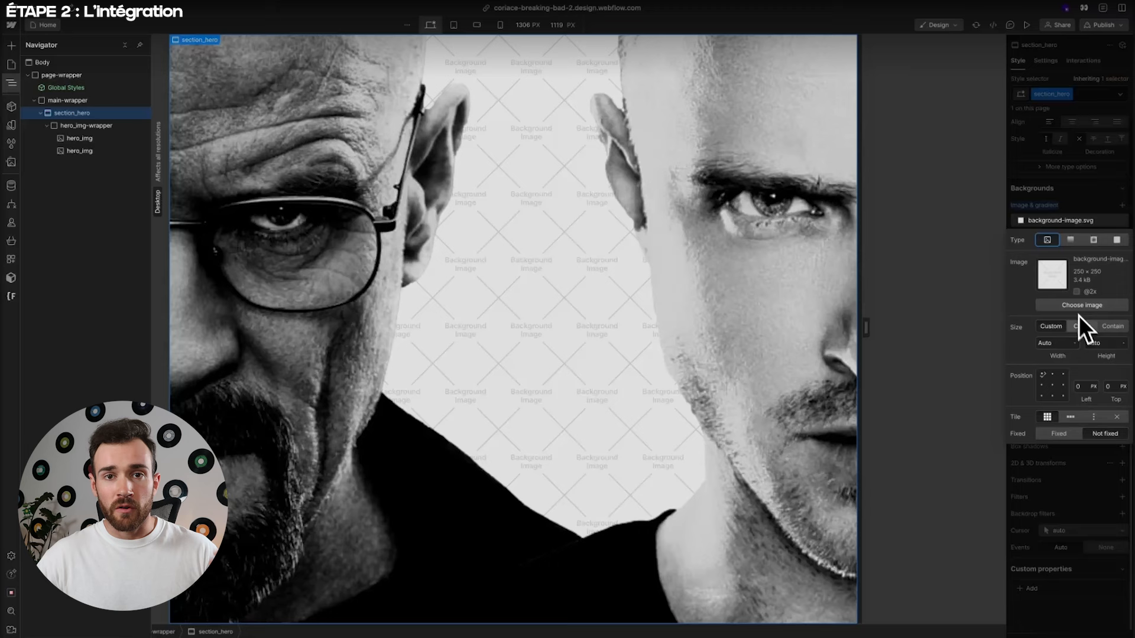
Set section_hero's background size to Cover and choose the camper van picture from the downloads folder as its image
click(1079, 323)
click(1079, 310)
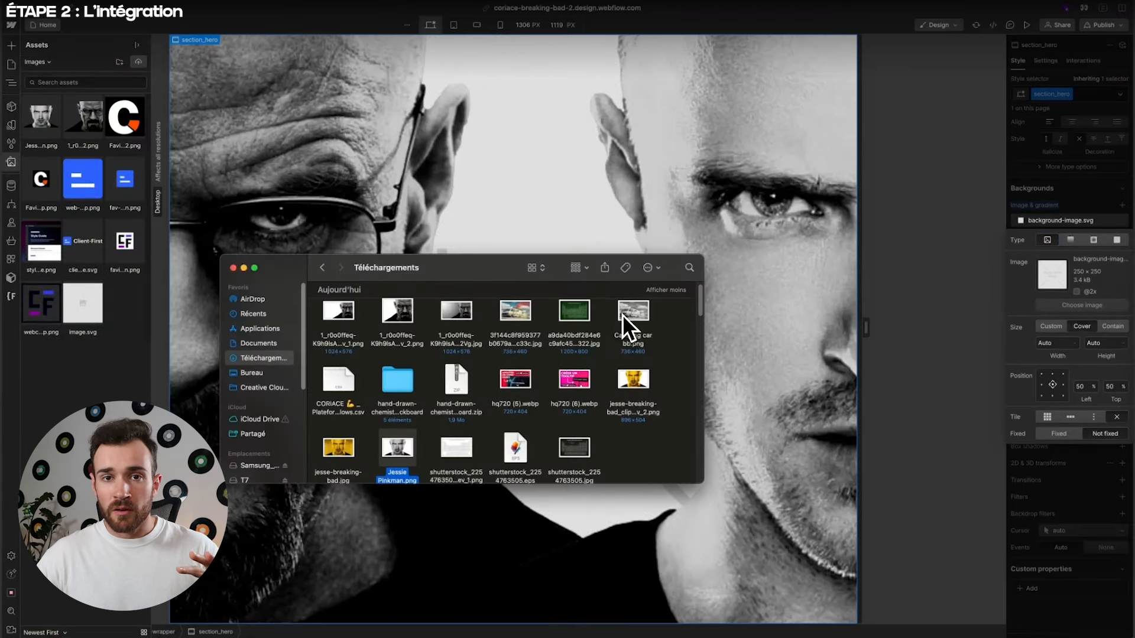
double_click(622, 314)
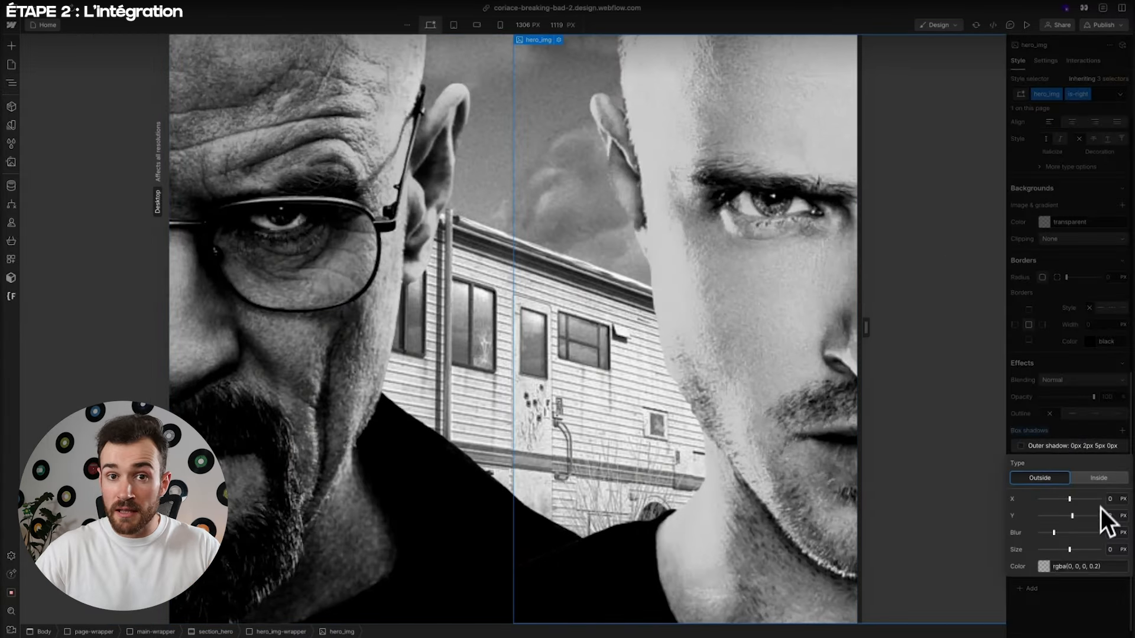
Widen the canvas to 1853 px to check the hero layout, and publish the site
scroll(1069, 465, up, 9)
scroll(1065, 475, down, 7)
scroll(1065, 476, up, 7)
drag(865, 328, 1011, 354)
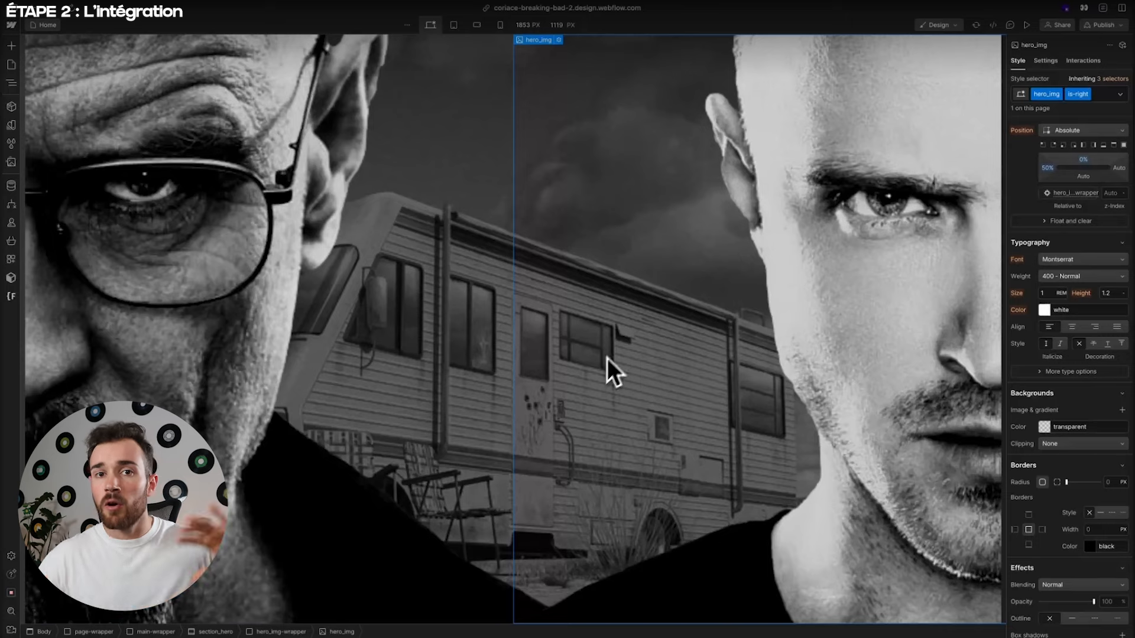
click(1104, 25)
click(1087, 188)
click(622, 212)
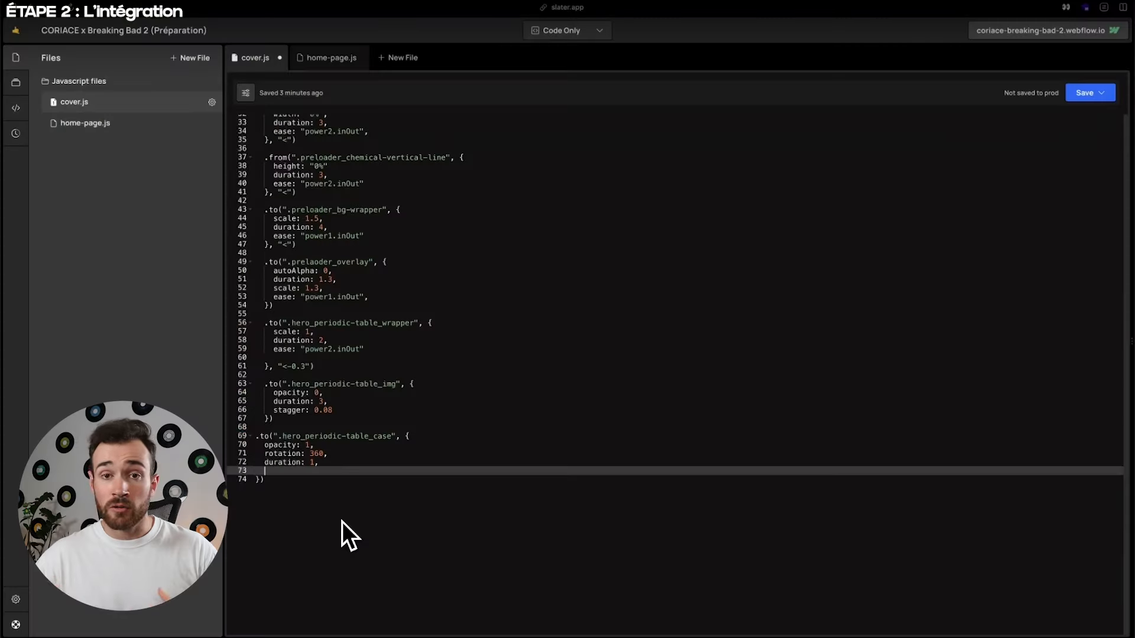
In the Slater code editor, add stagger: 0.08 to the .hero_periodic-table_case tween in cover.js
text(stagger: 0.08)
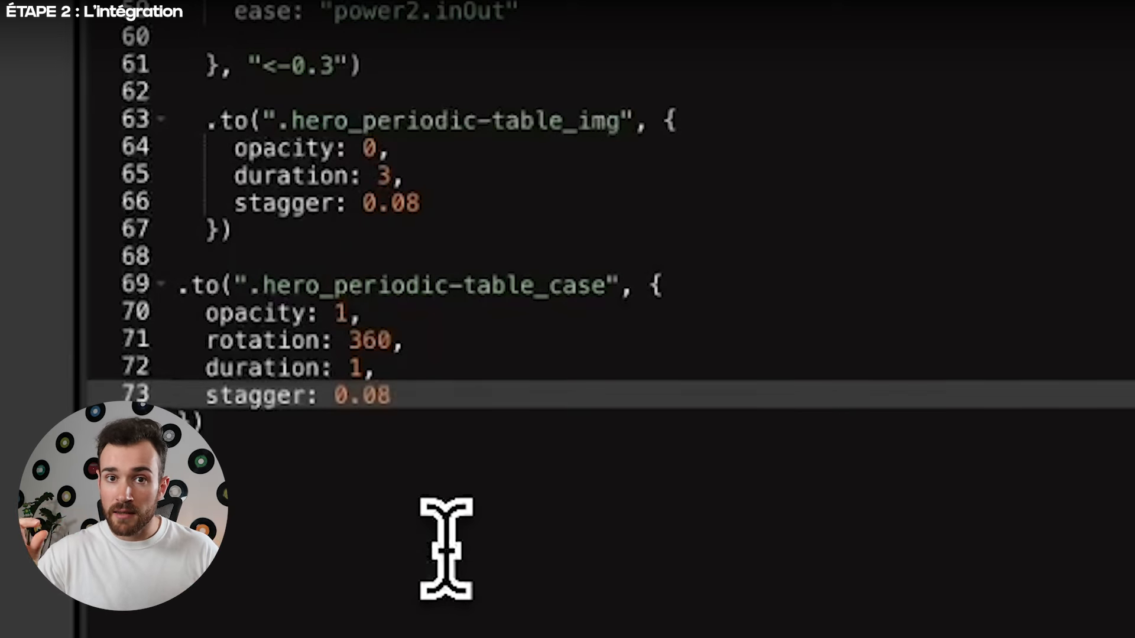
click(300, 318)
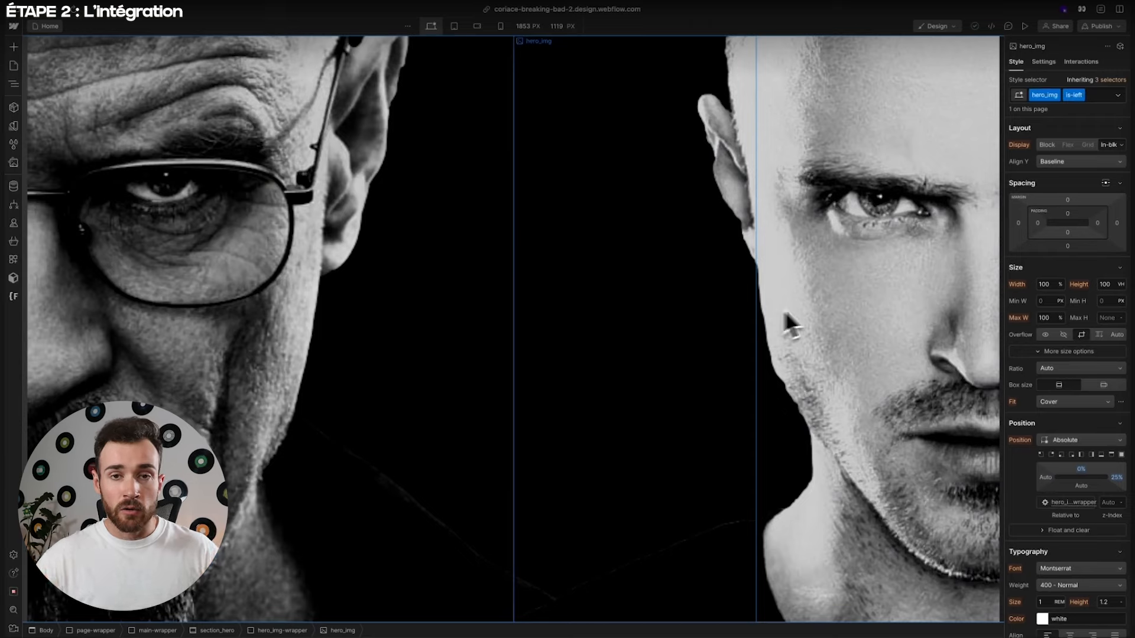
Back in Webflow, adjust the is-left hero image's placement to a left offset of -28% while testing narrower canvas widths
drag(1003, 378, 763, 340)
click(709, 346)
click(1121, 402)
click(1041, 431)
click(1077, 431)
key(shift+Up)
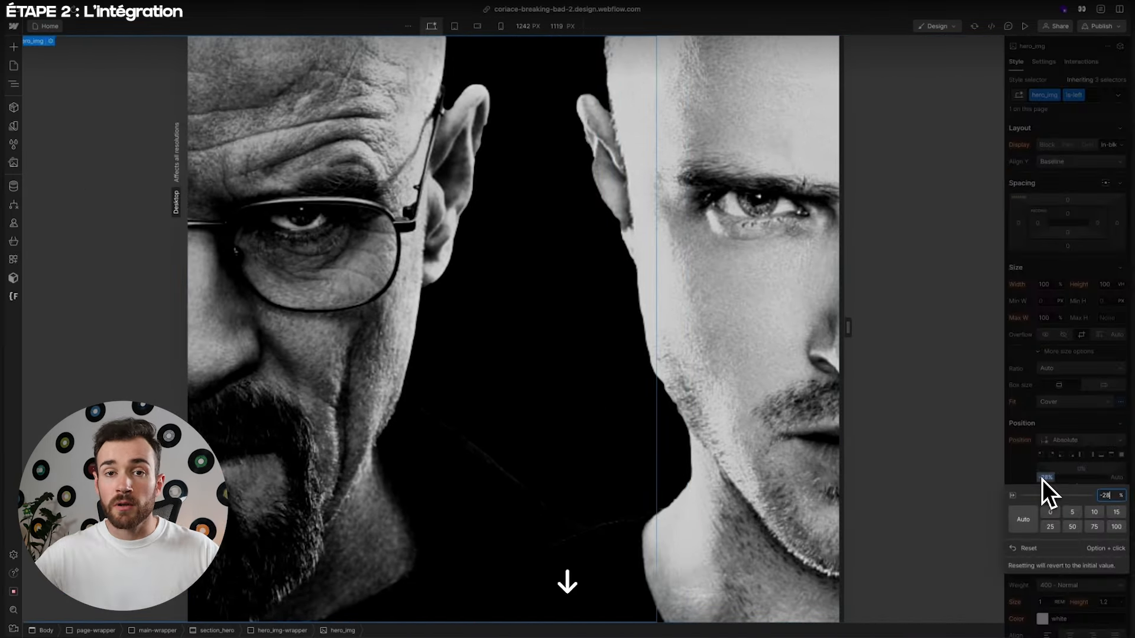
drag(1015, 329, 775, 360)
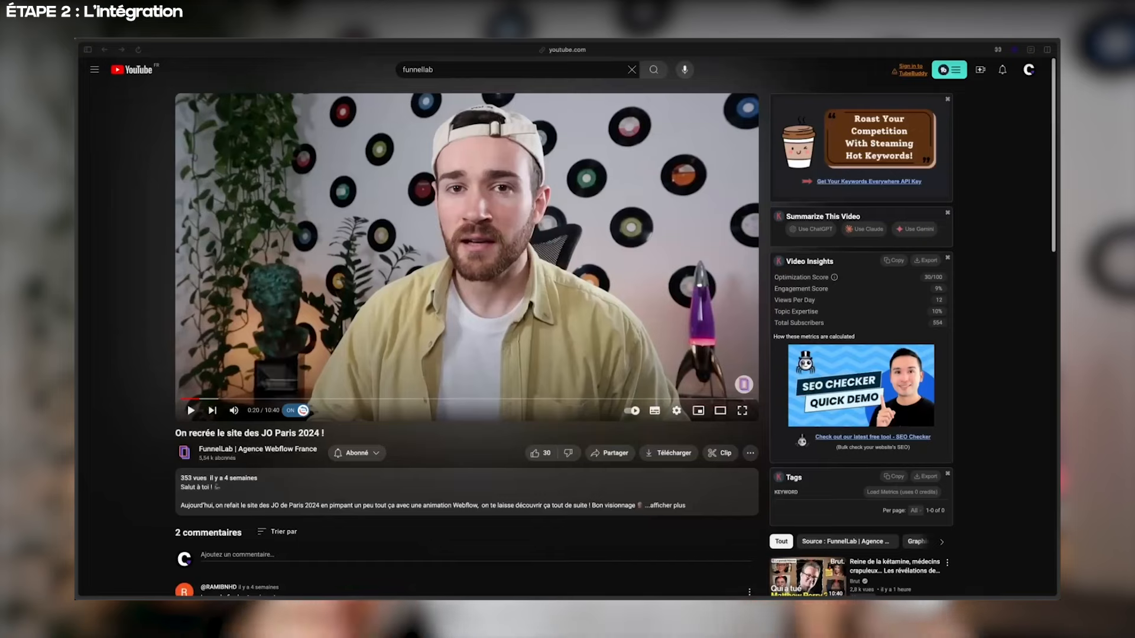
Switch to YouTube, expand the description of the JO Paris 2024 video and open the free Webflow training link
scroll(175, 431, down, 3)
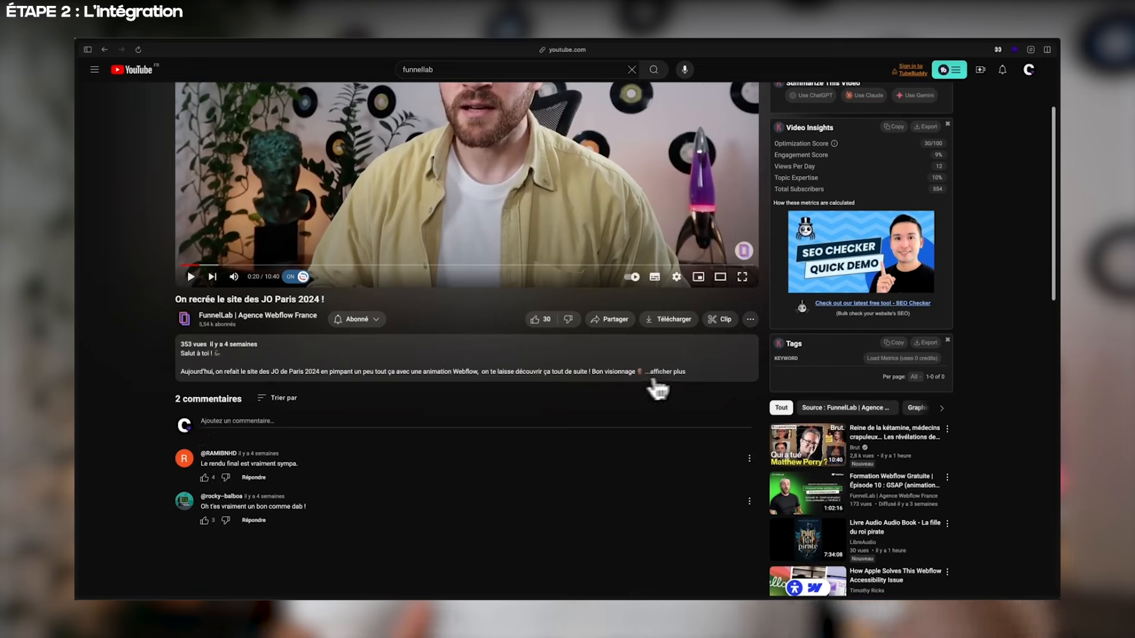
click(654, 379)
scroll(399, 416, down, 2)
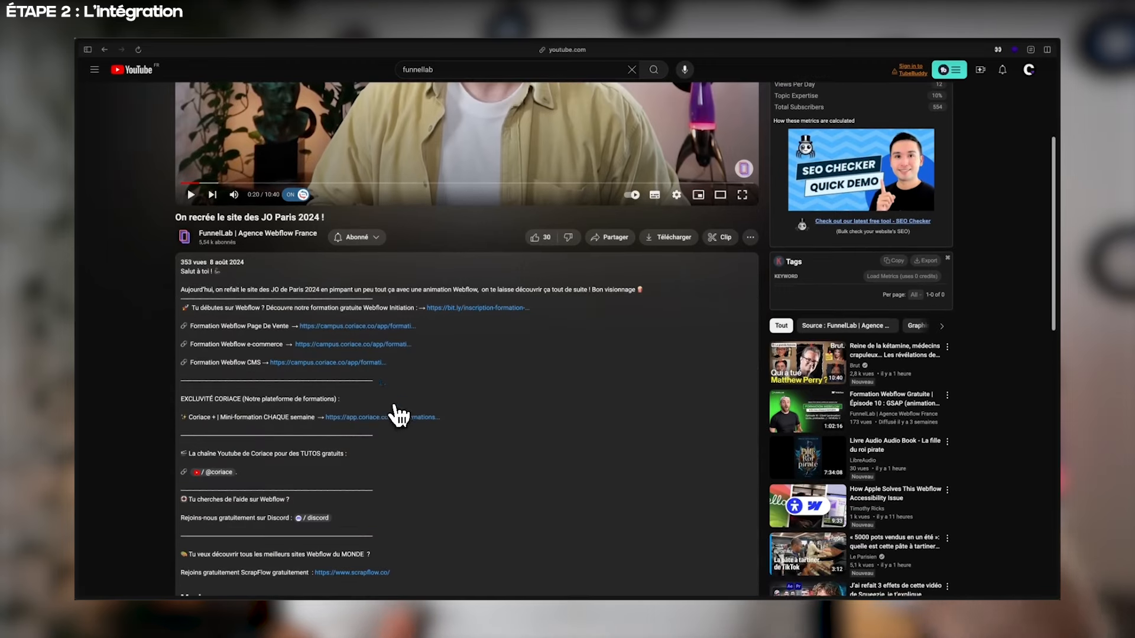
click(483, 309)
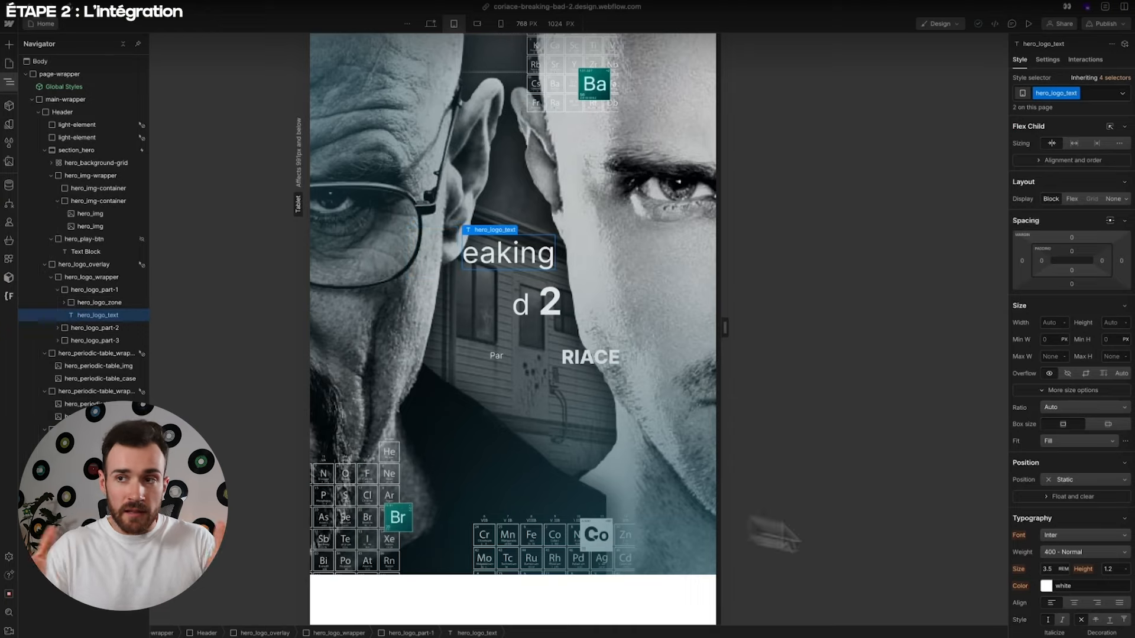
key(shift+Down)
click(590, 357)
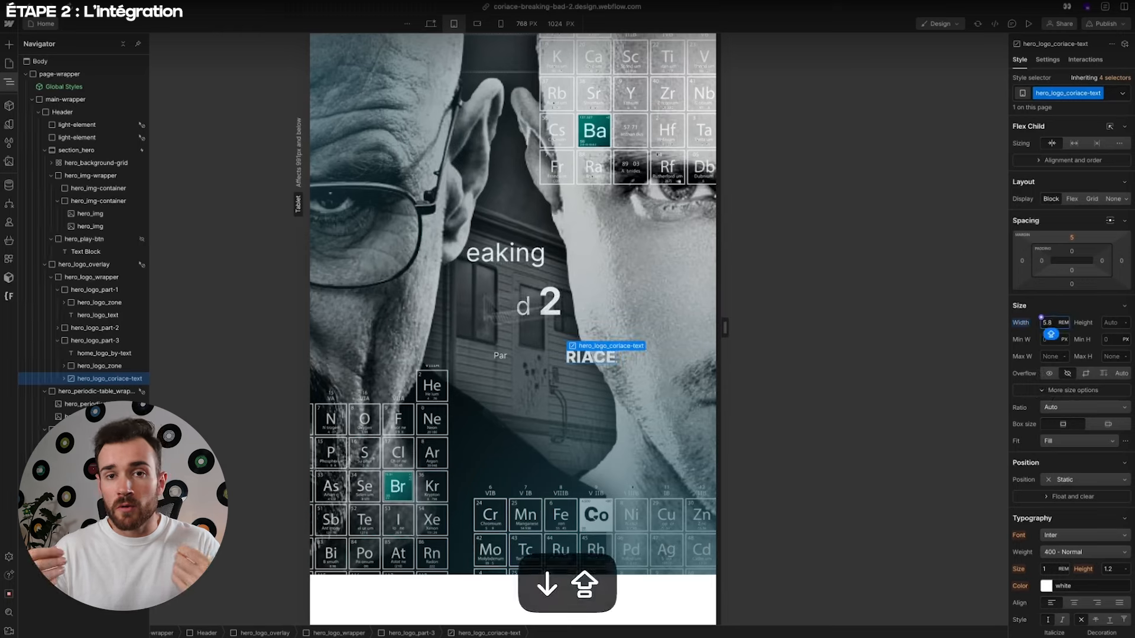
Adjust the tile image sizing in hero_logo_part-3 for tablet and select the is-ba hero_logo_zone in hero_logo_part-2
click(63, 366)
click(105, 378)
click(1109, 93)
key(BackSpace)
click(1055, 284)
key(Down)
click(1094, 93)
click(1041, 178)
click(57, 328)
click(63, 341)
click(88, 341)
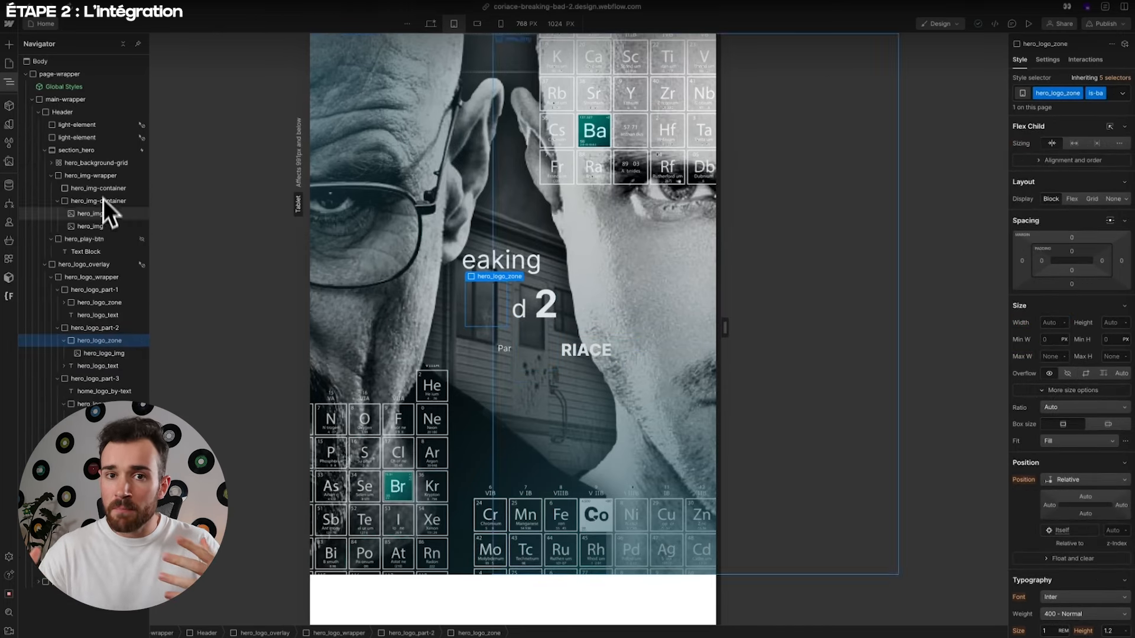
Switch to the mobile portrait breakpoint with a 320 × 568 px canvas
click(80, 137)
key(shift+4)
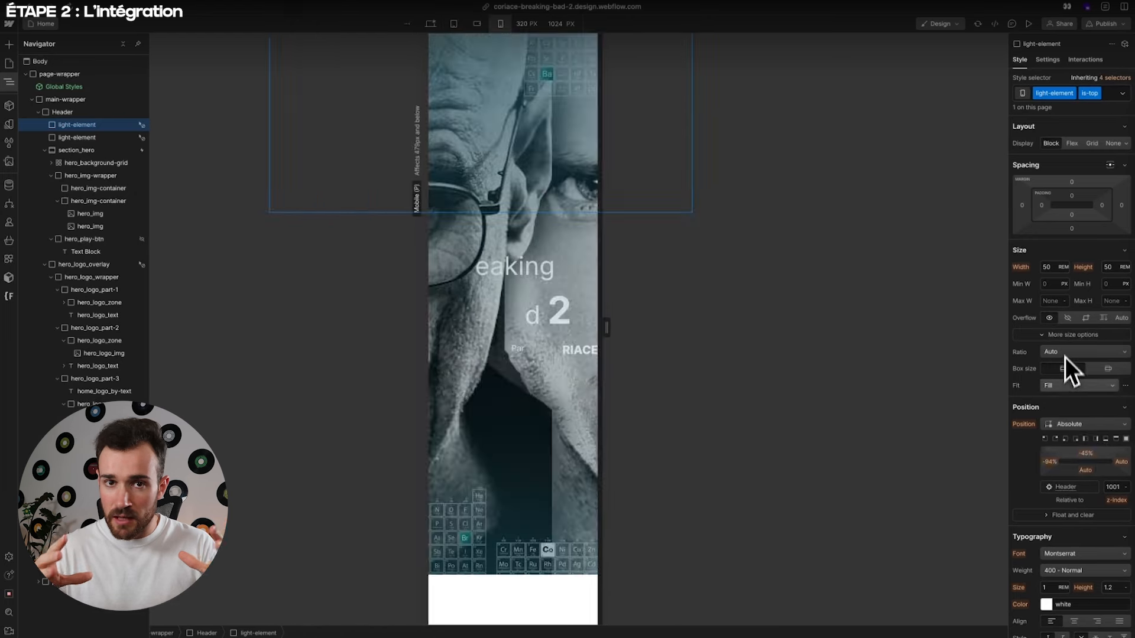
click(559, 23)
click(559, 107)
scroll(540, 212, down, 8)
click(520, 150)
Set the width and height of the is-top light-element to 30 rem
click(1047, 231)
key(shift+Down)
key(shift+Down)
click(1108, 231)
text(30)
click(9, 83)
click(77, 125)
click(1052, 231)
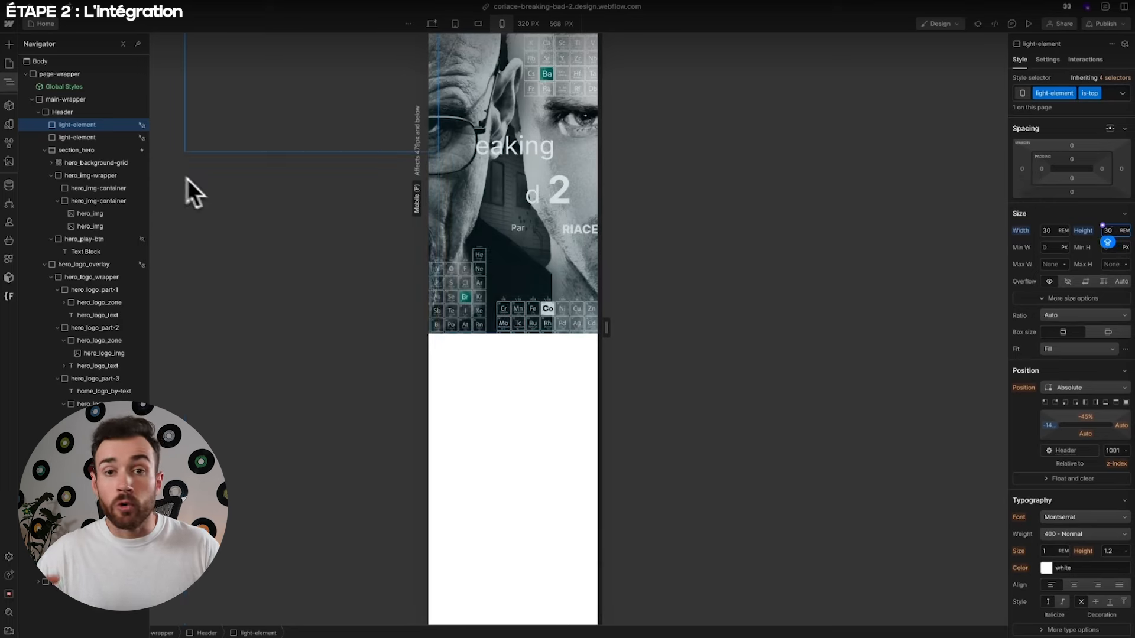
Inspect hero_img-container, hero_img-wrapper and hero_play-btn, collapsing their branches in the element tree
click(84, 201)
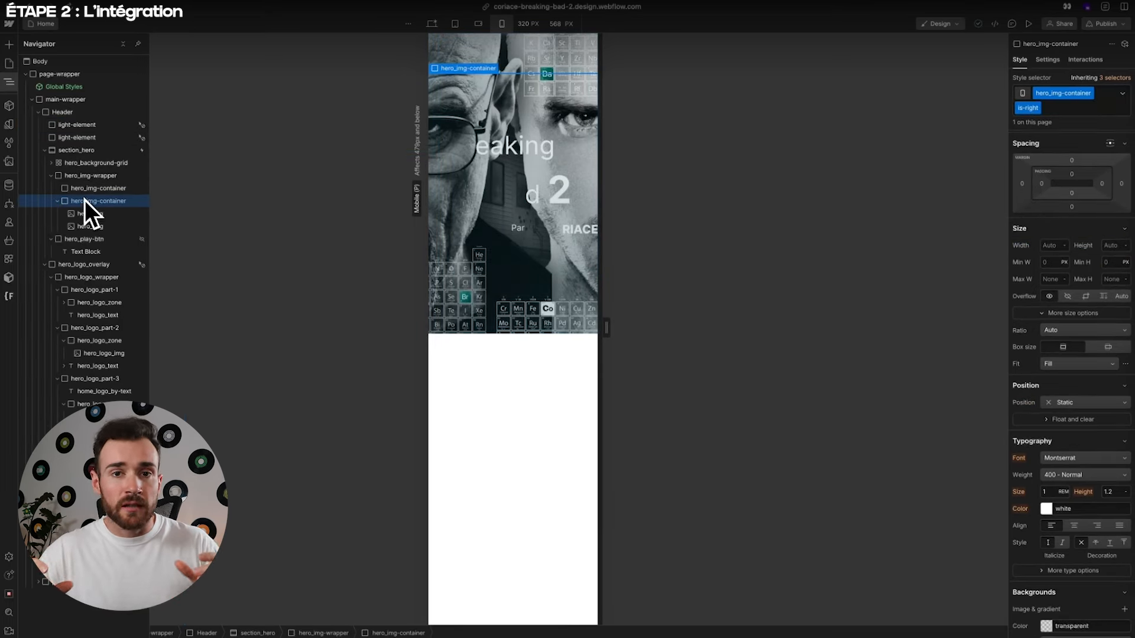
click(52, 176)
click(81, 177)
click(52, 188)
click(80, 187)
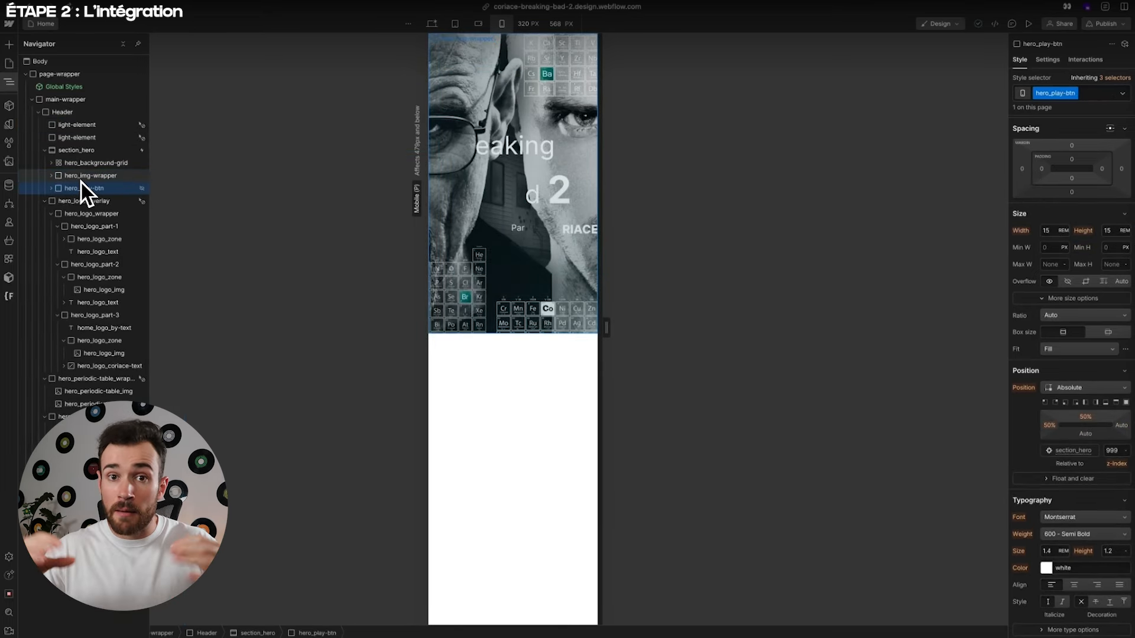
click(52, 203)
key(super+shift+z)
key(super+z)
Publish the site and reload the live page in the browser's iPhone 12 Pro preview
mouse_move(606, 329)
mouse_down()
mouse_move(644, 332)
mouse_move(626, 332)
mouse_up()
click(1106, 24)
click(1104, 211)
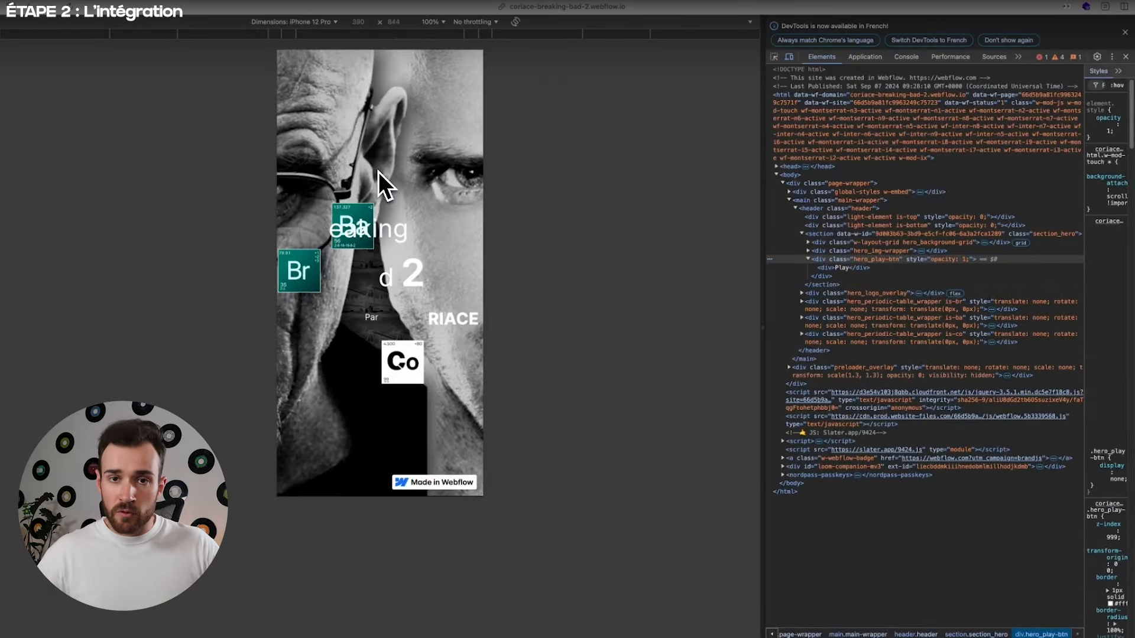
key(super+r)
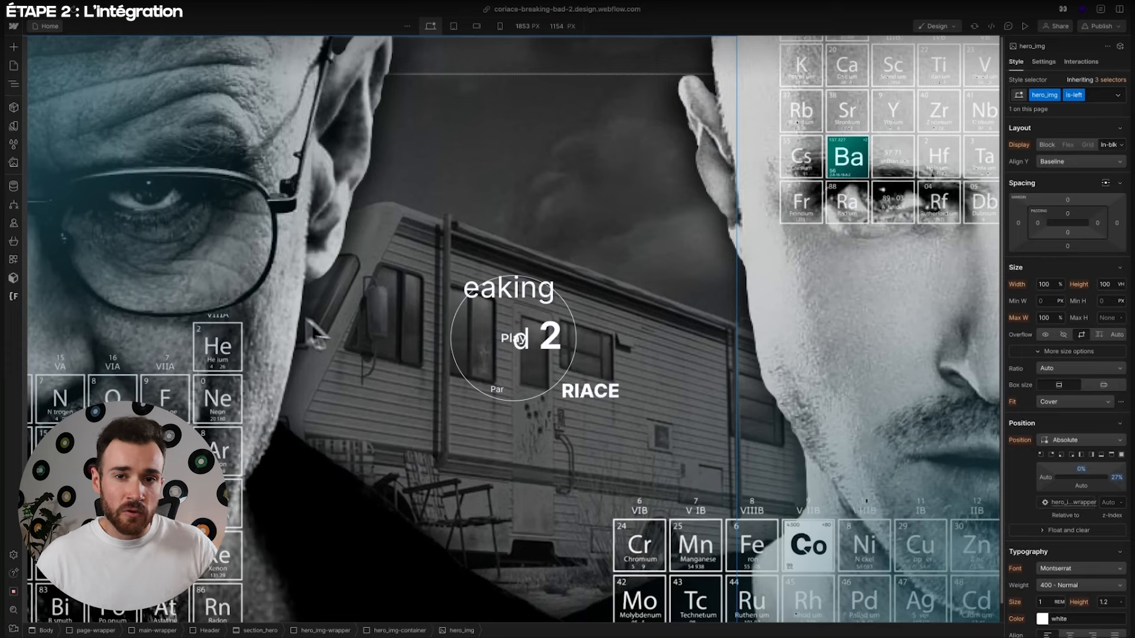
In the Webflow designer, open section_hero's mouse-move interaction that plays the Play Btn animation
click(20, 89)
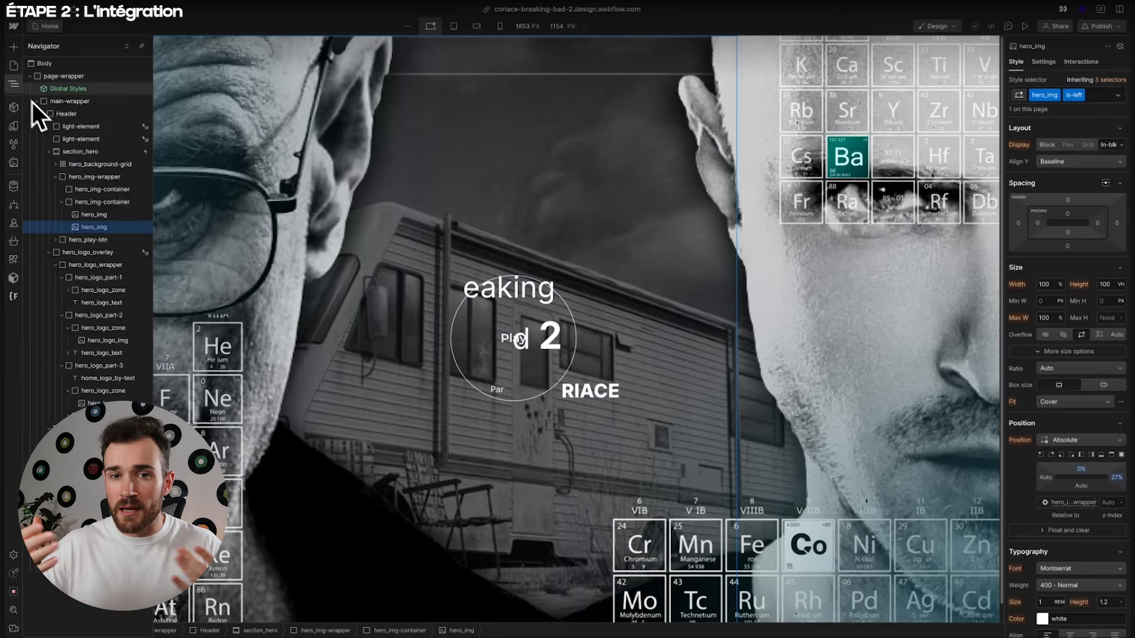
click(80, 152)
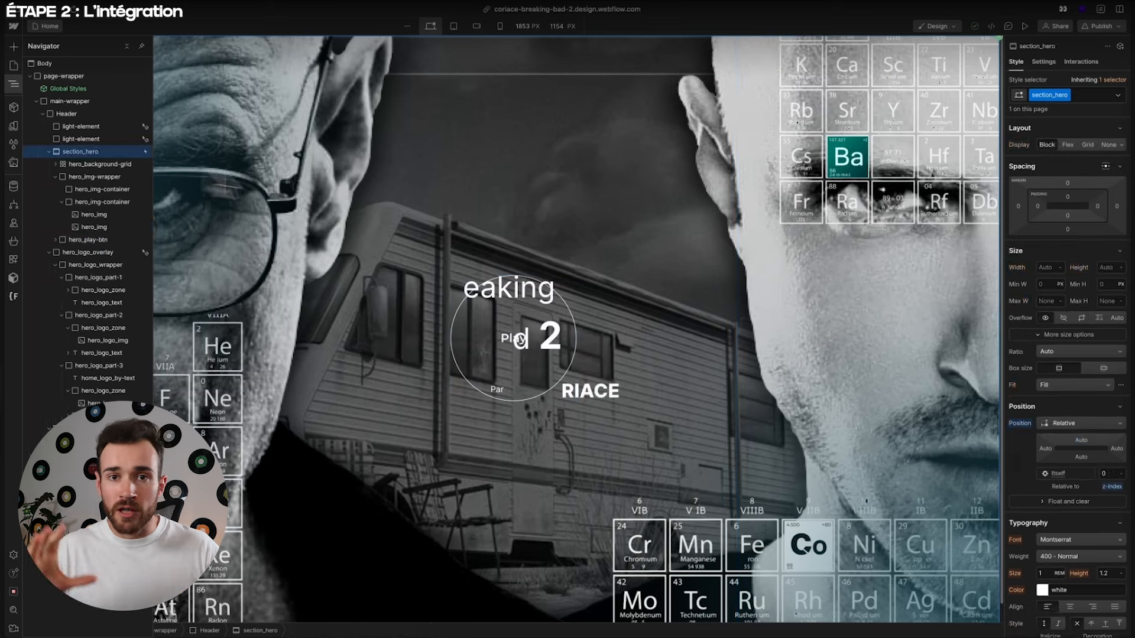
click(1044, 63)
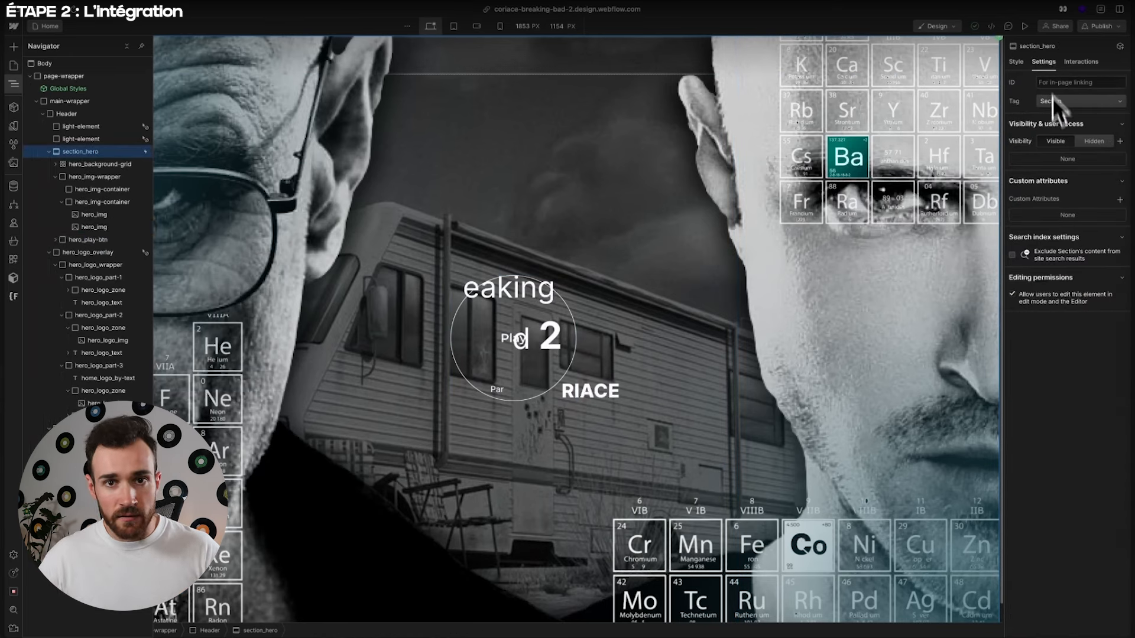
click(1080, 62)
click(1076, 122)
click(1066, 202)
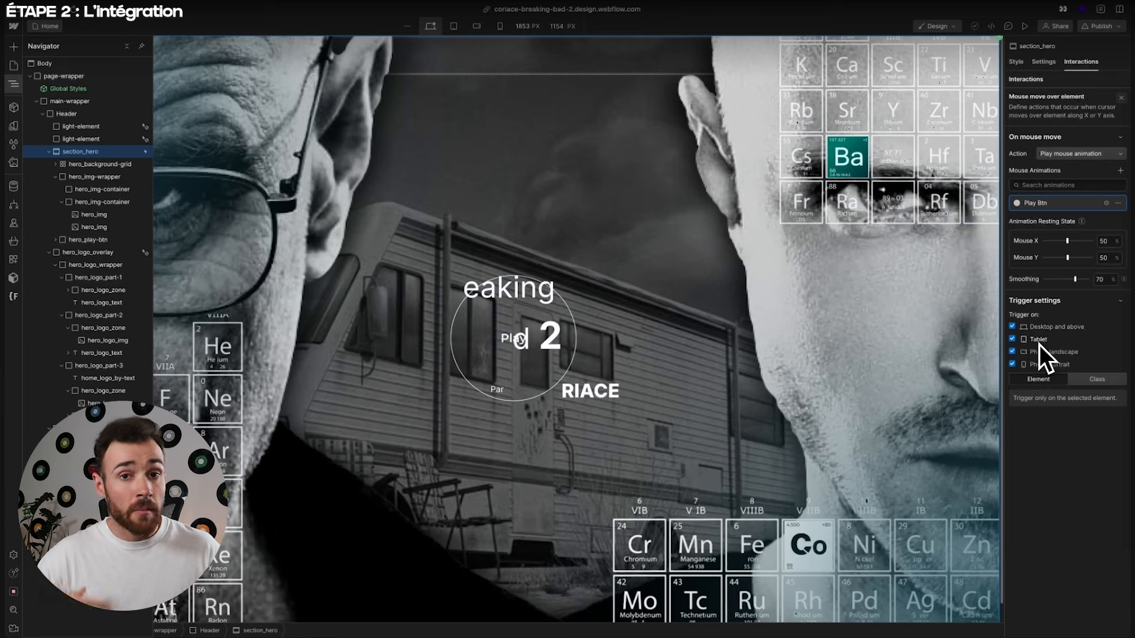